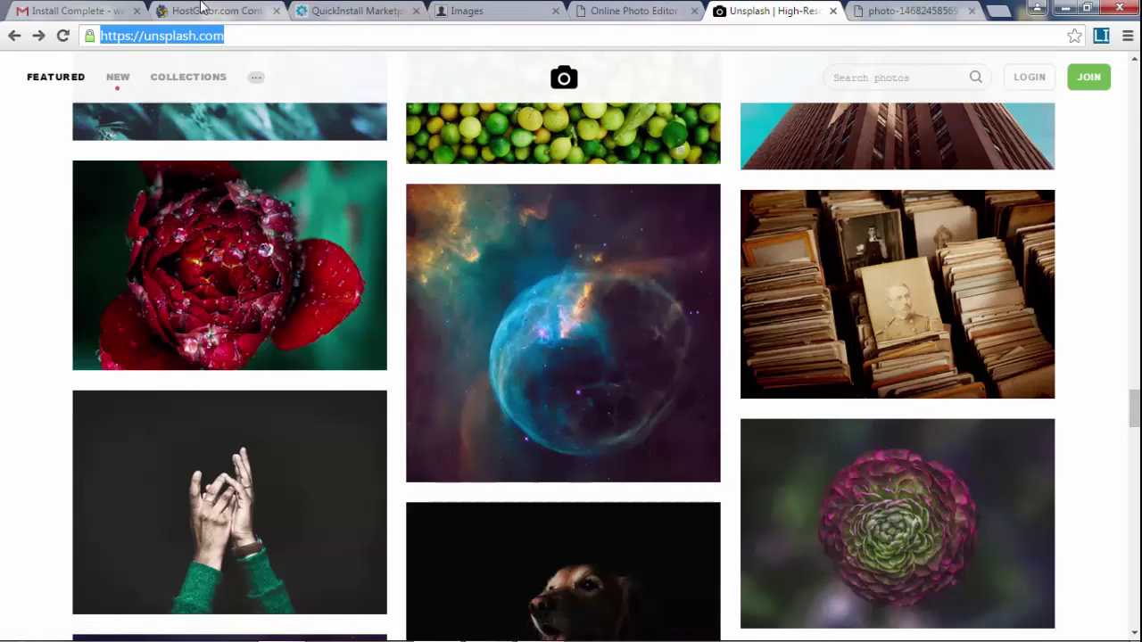
- Open the WordPress admin login page at wpthemehelper.com/wp-admin/ in a new browser tab
click(78, 11)
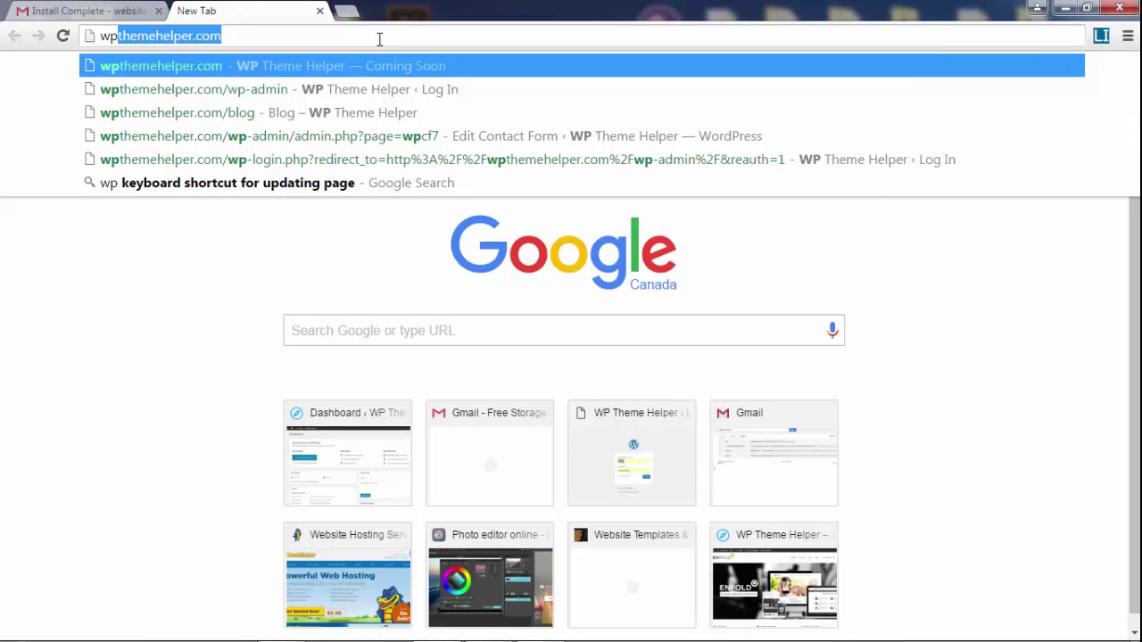
text(them)
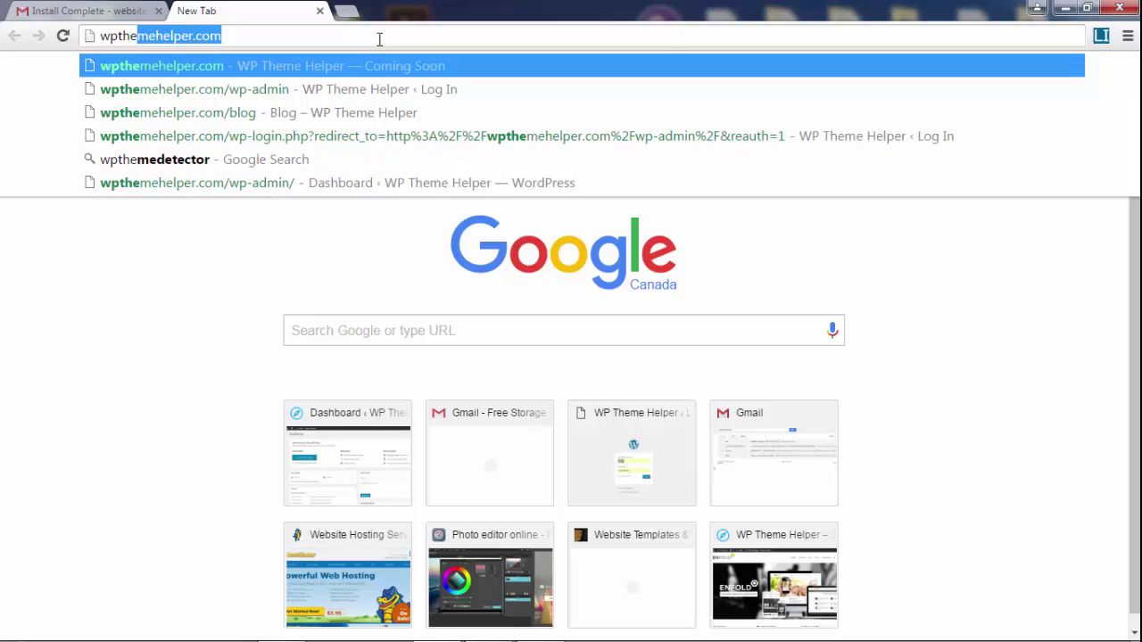
key(Right)
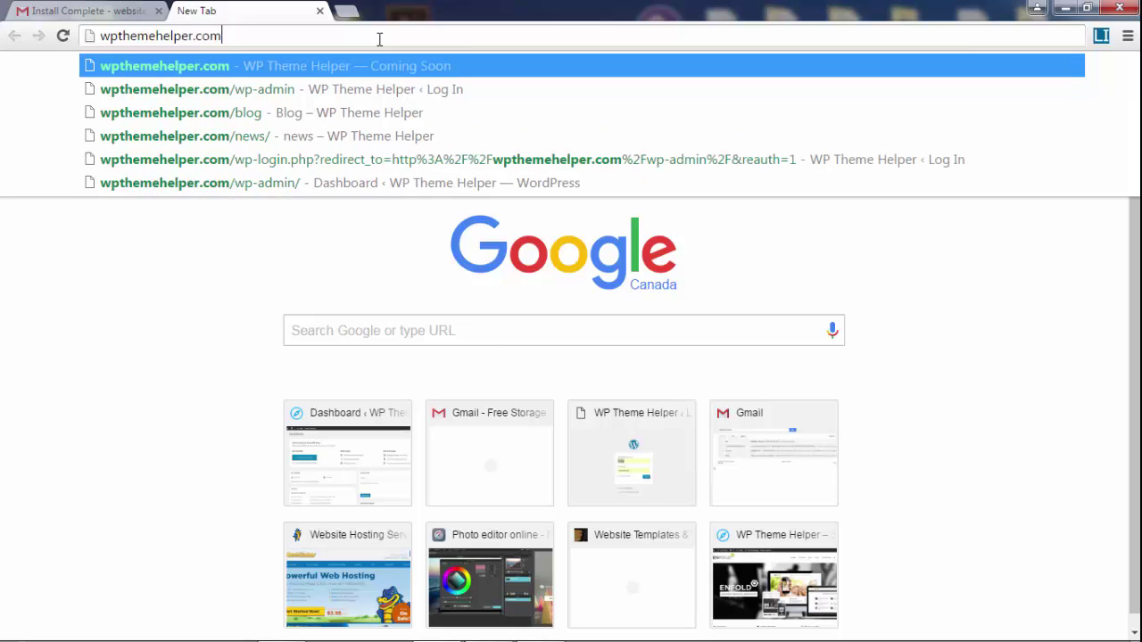
text(/wp)
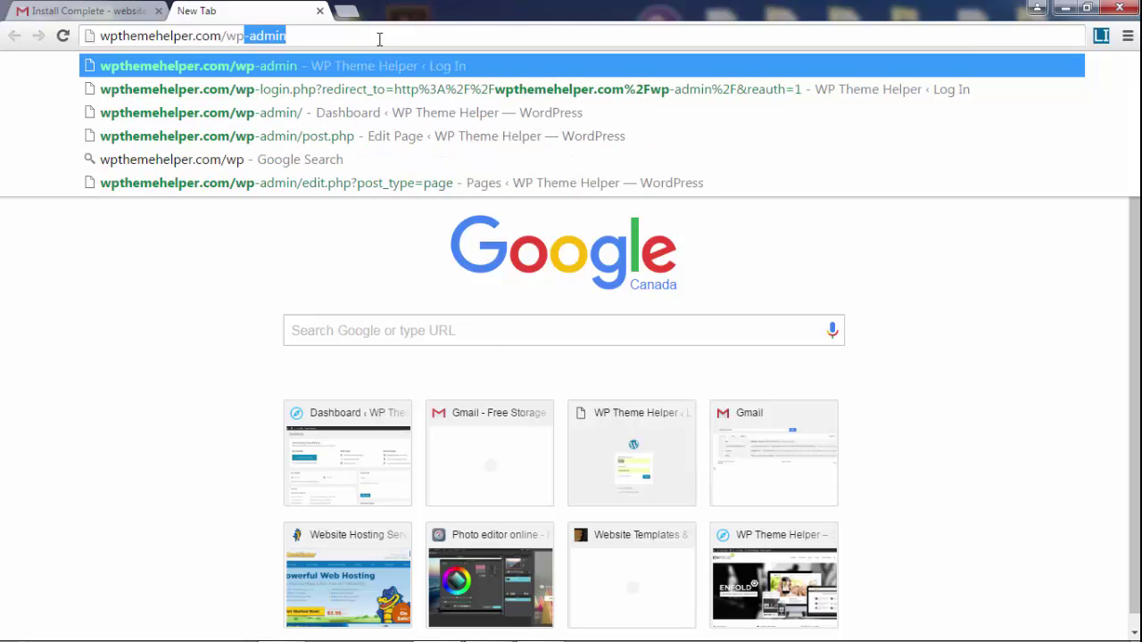
text(-admin/)
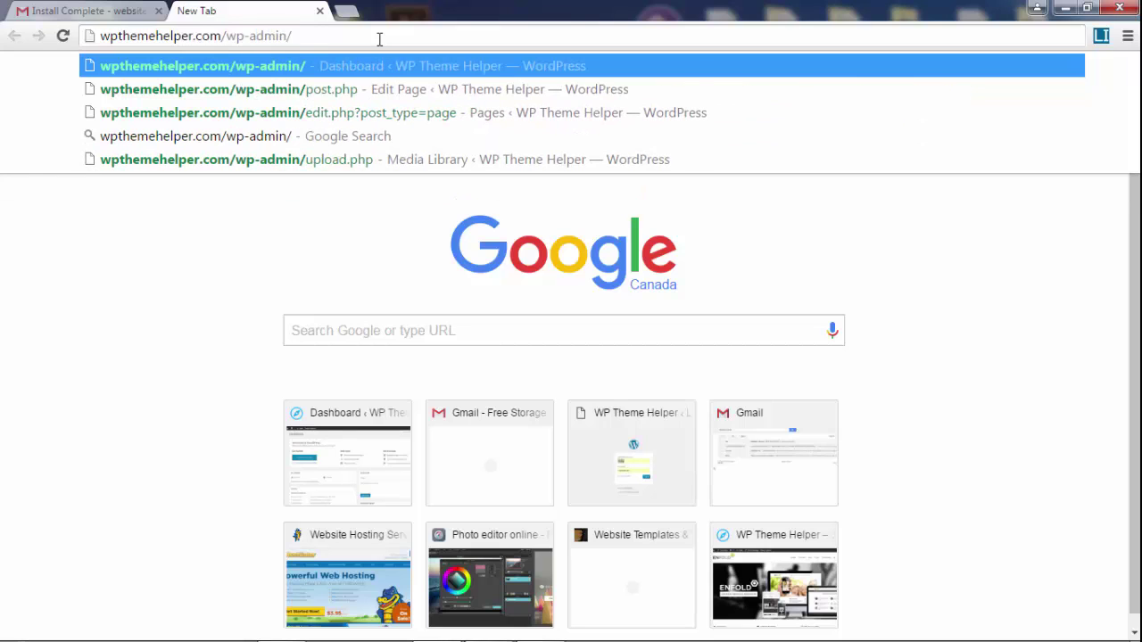
key(Return)
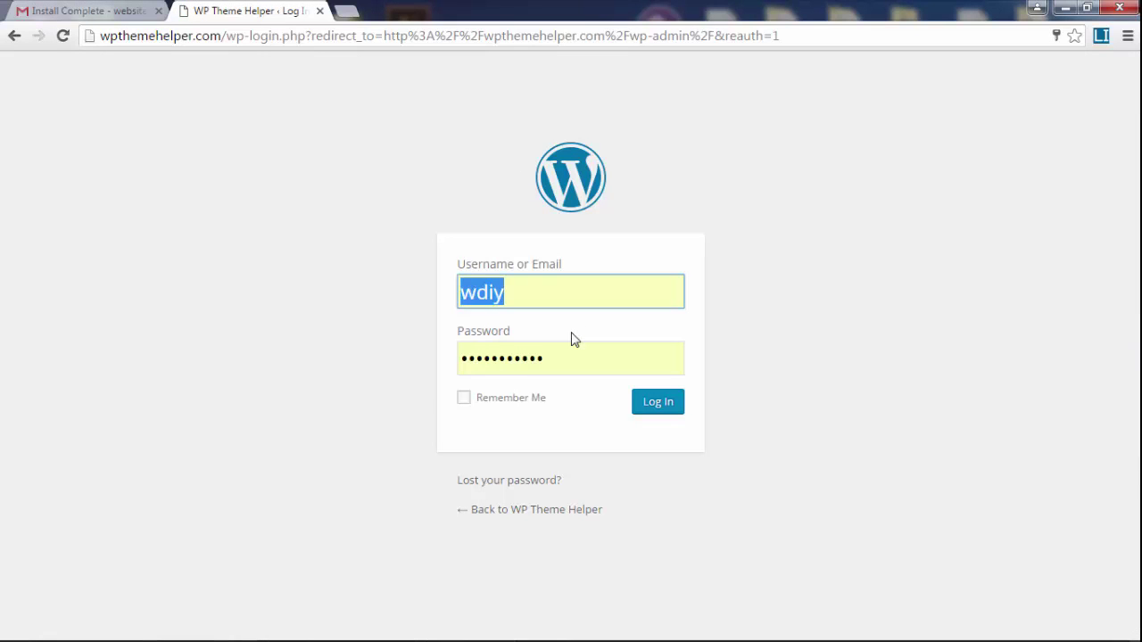
- Check the prefilled login credentials against the installation email and log in to WordPress with Remember Me selected
click(541, 296)
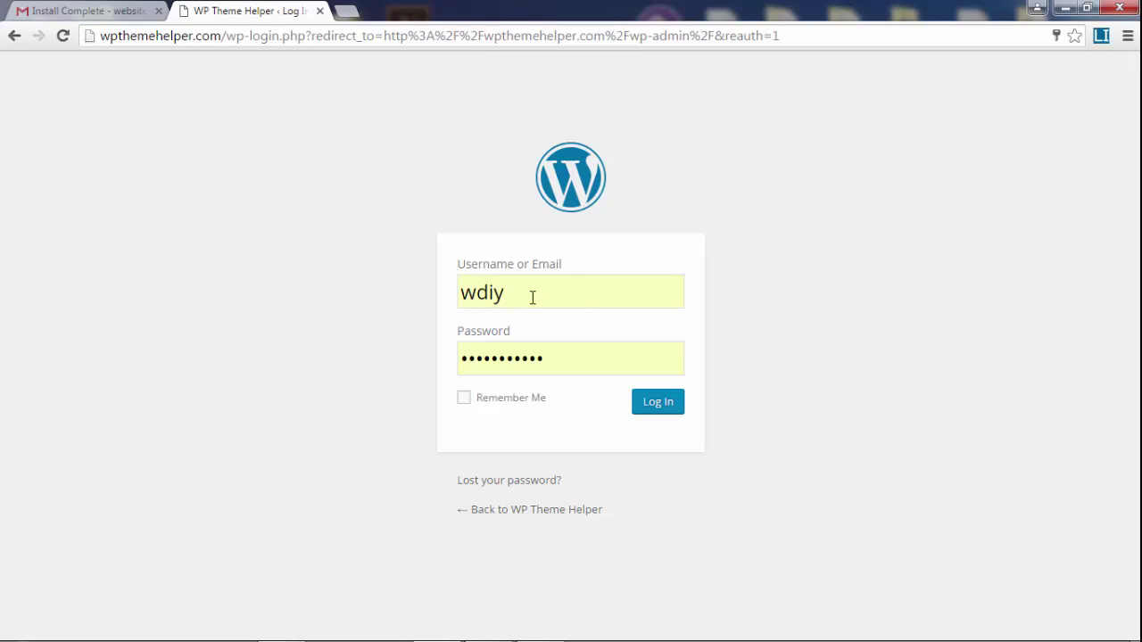
double_click(471, 294)
click(737, 323)
click(62, 12)
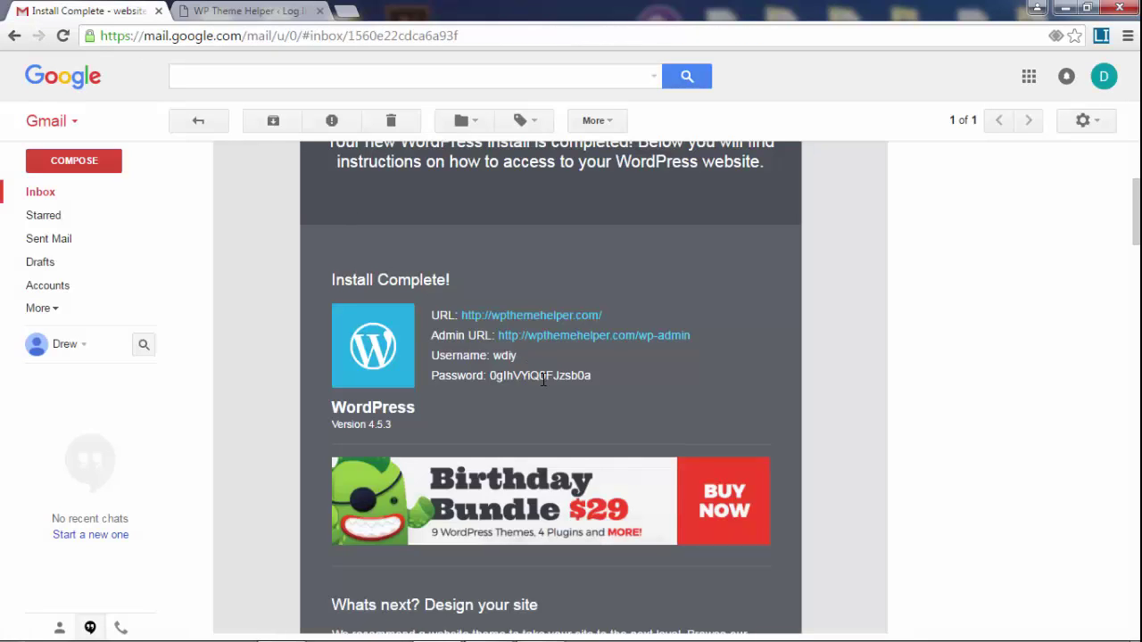
click(252, 12)
drag(589, 354, 387, 359)
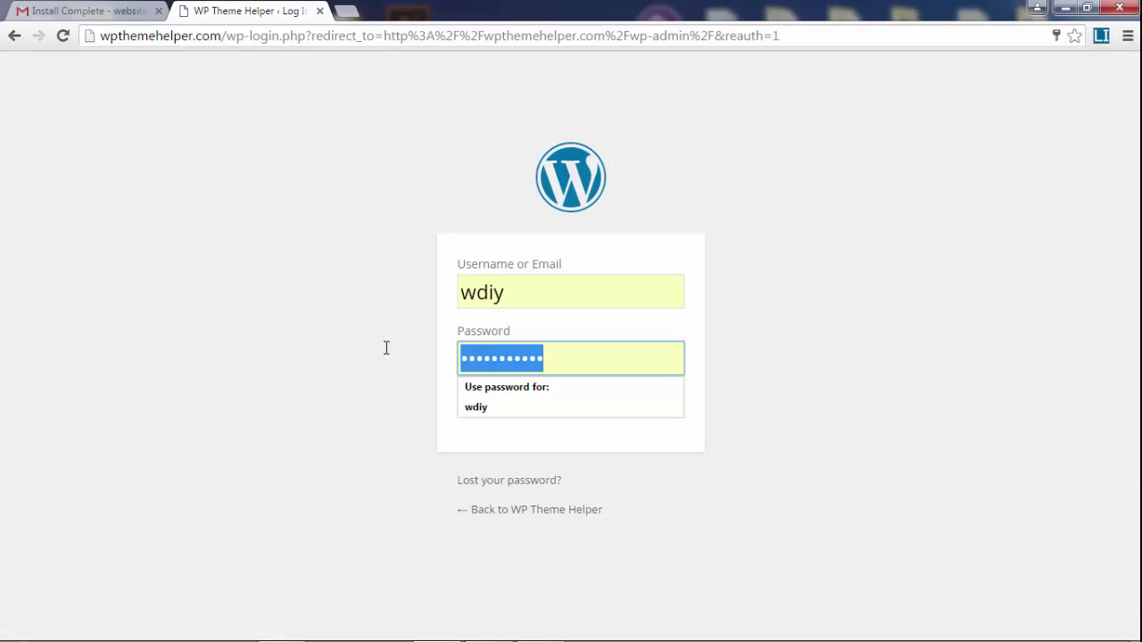
click(692, 376)
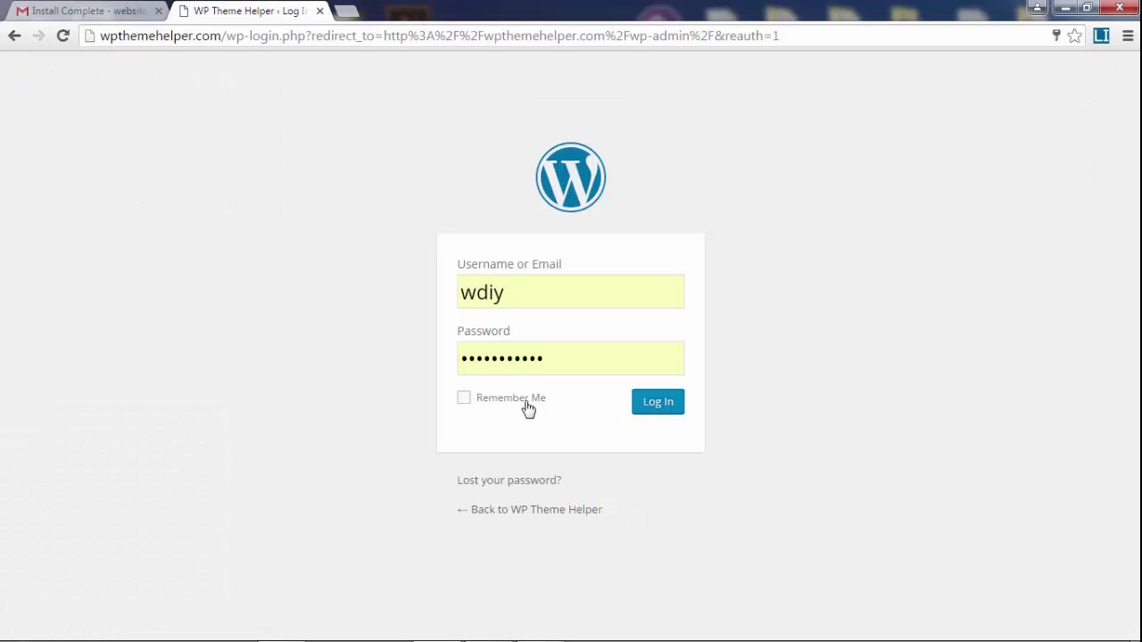
click(526, 400)
click(654, 410)
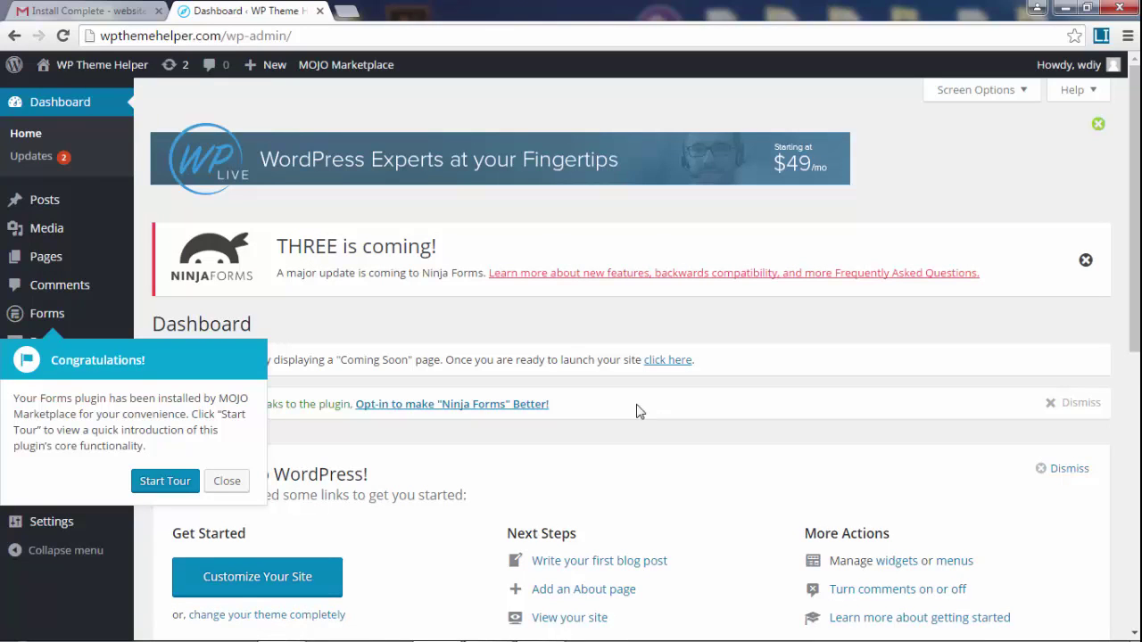
- Close the Forms plugin tour and dismiss both Ninja Forms notices on the dashboard
click(227, 481)
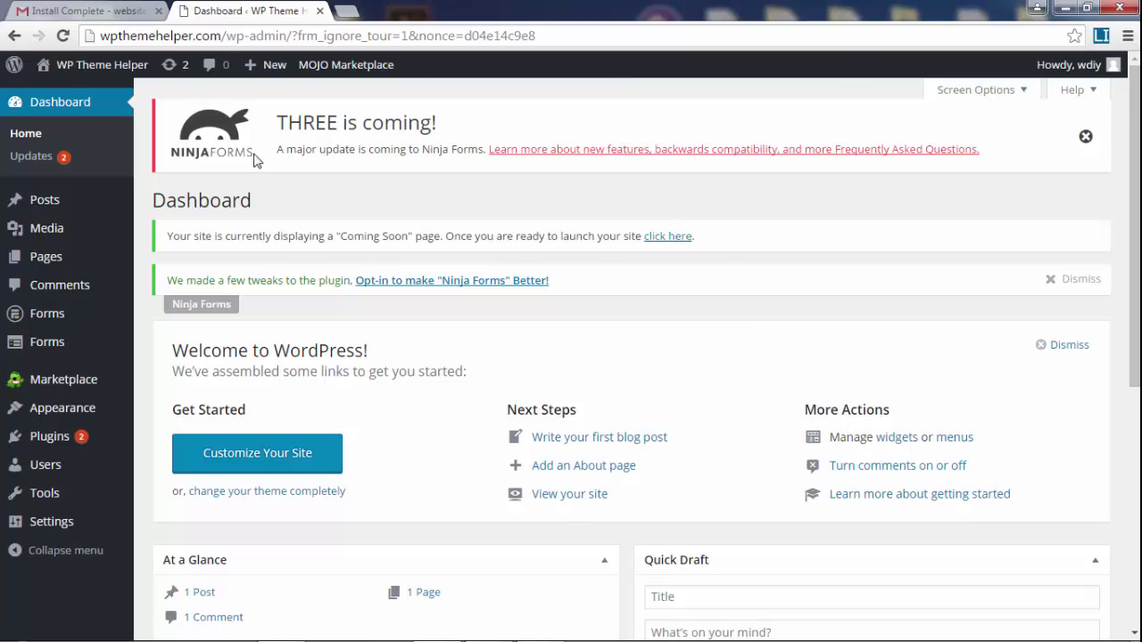
click(1085, 138)
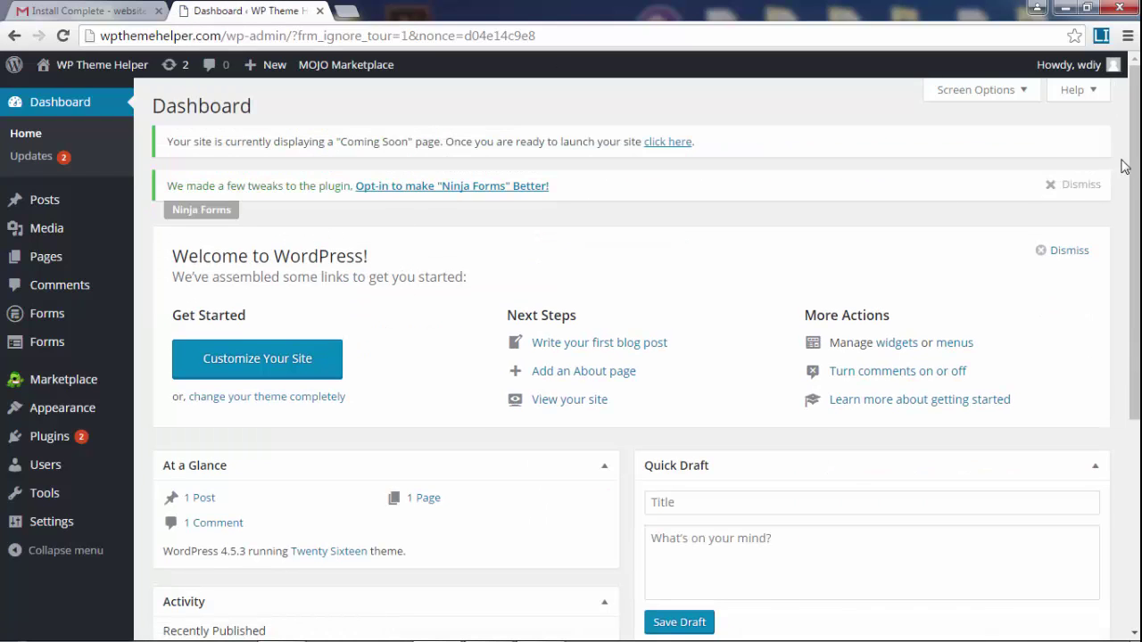
click(1081, 184)
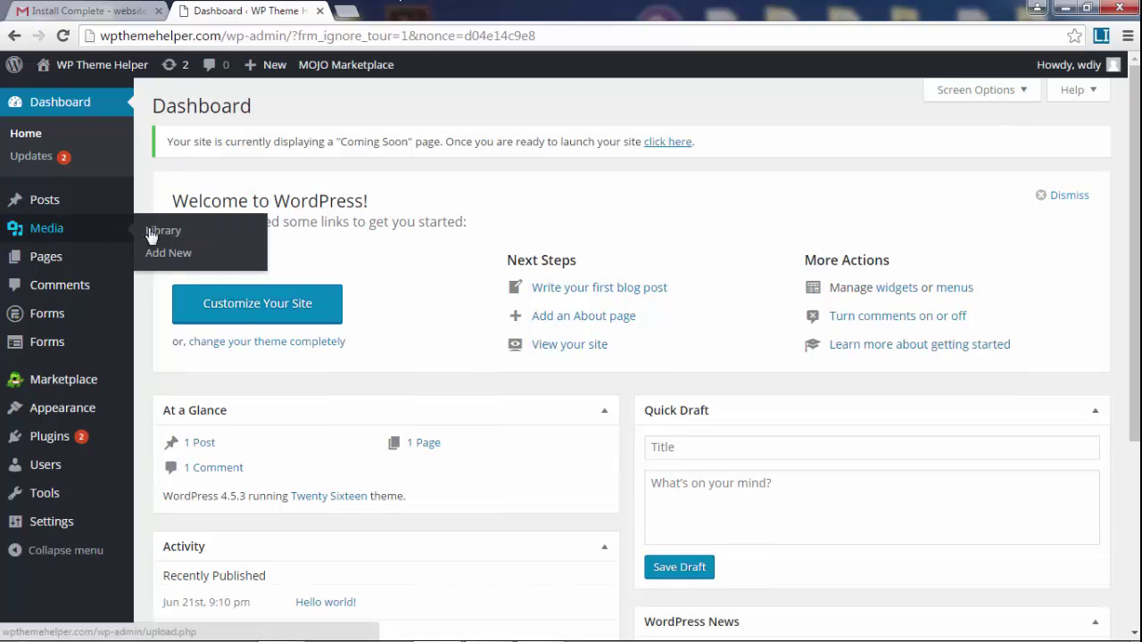
- Look through the dashboard's welcome panel, At a Glance, Activity, Quick Draft and WordPress News sections
drag(172, 208, 355, 207)
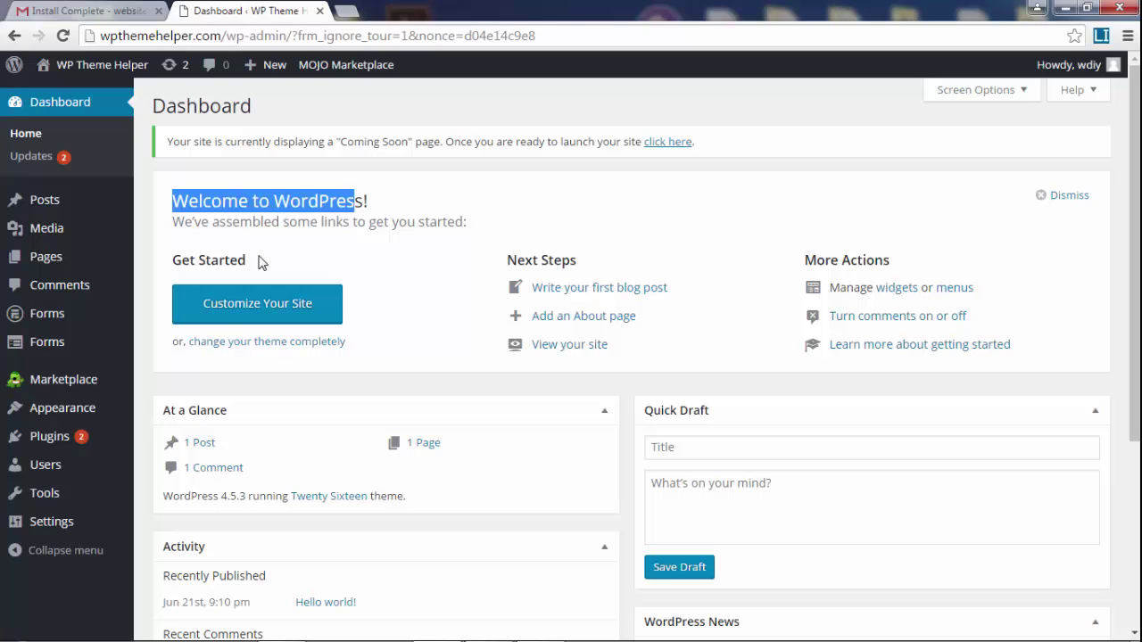
click(427, 215)
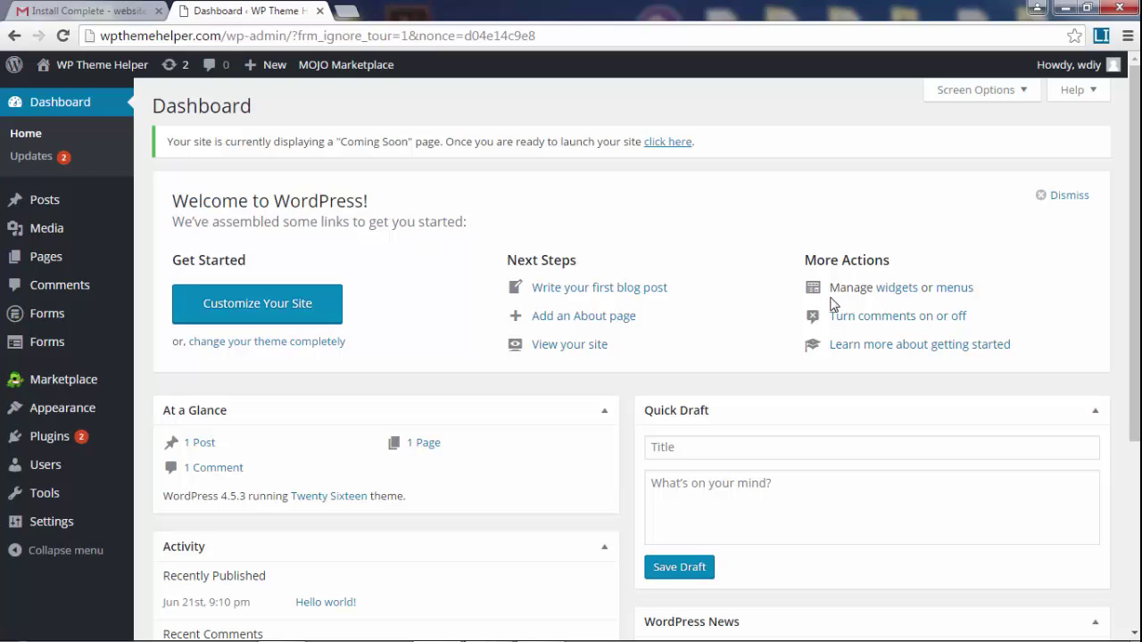
scroll(832, 304, down, 1)
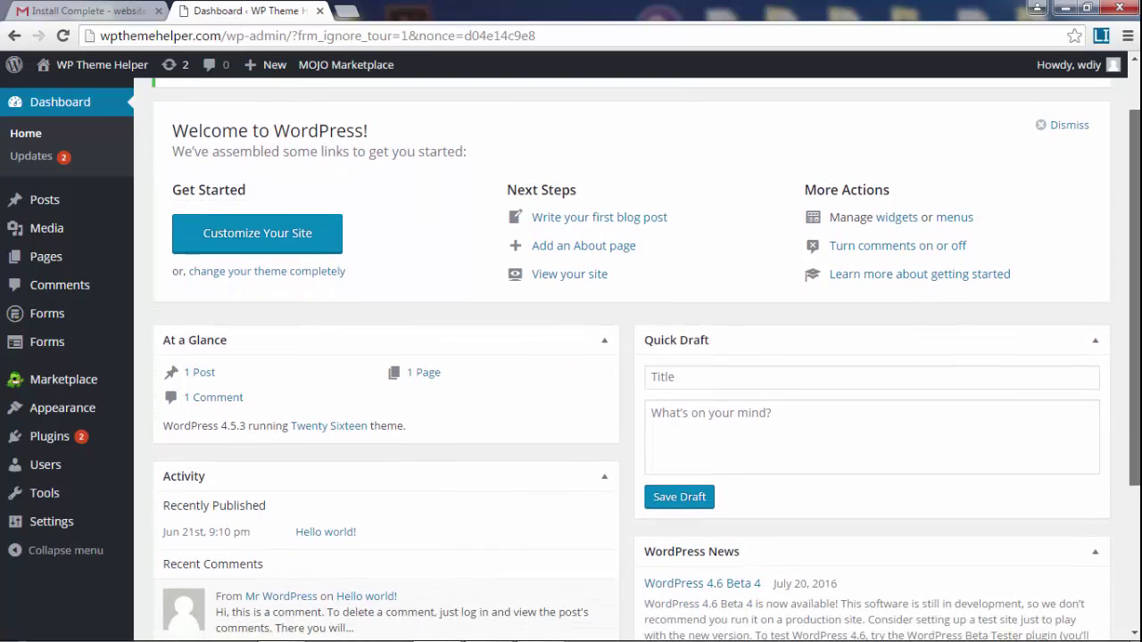
scroll(566, 222, down, 2)
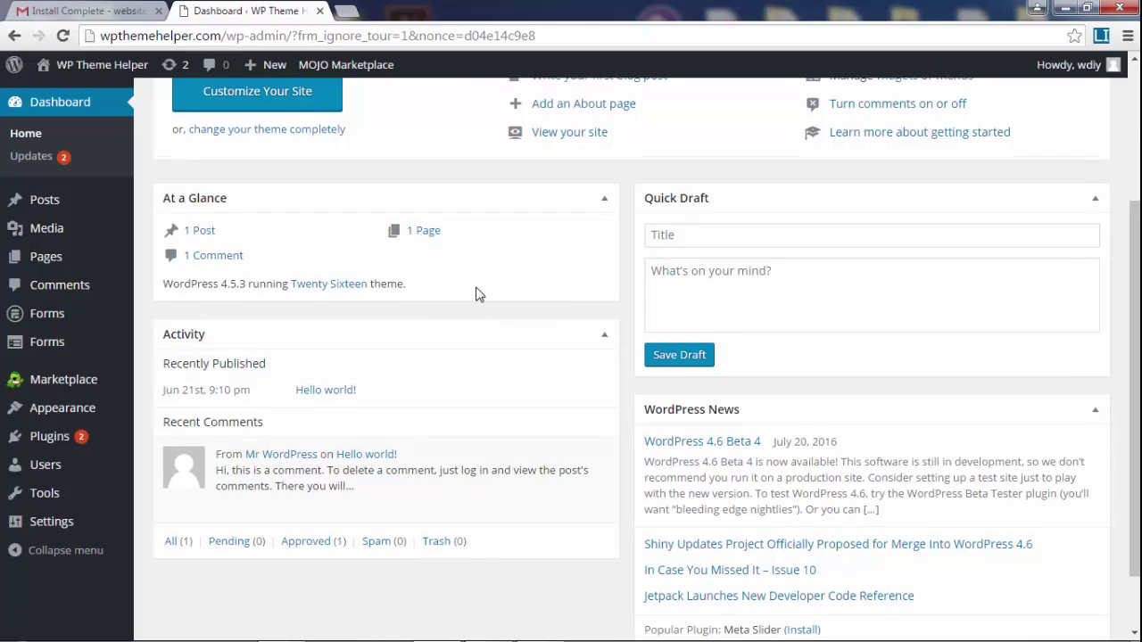
scroll(474, 293, up, 1)
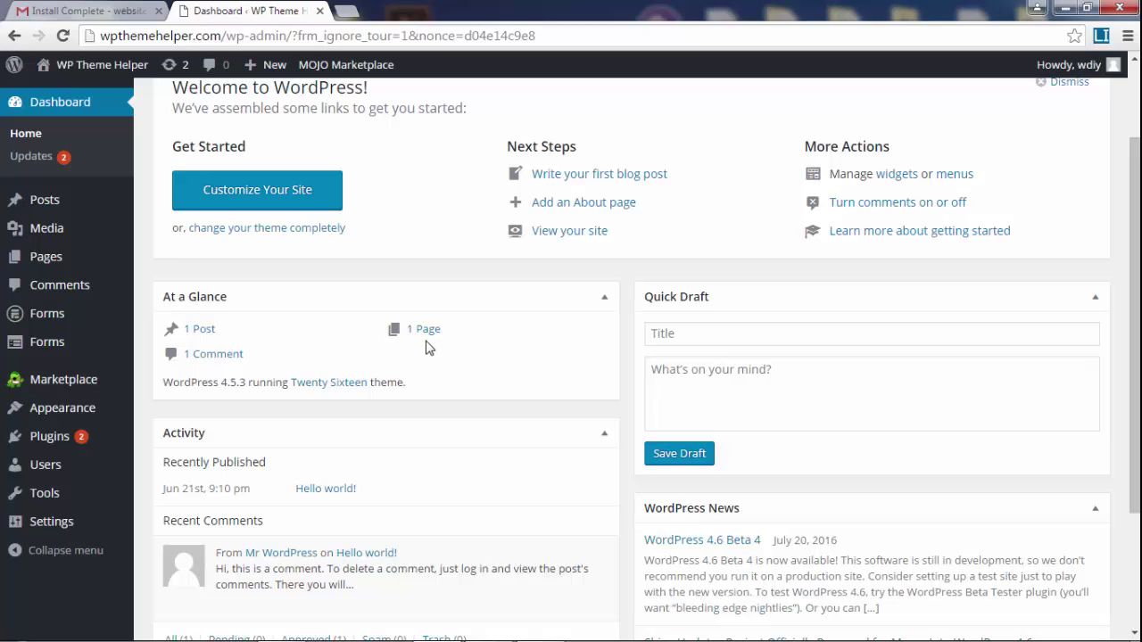
click(681, 333)
click(751, 400)
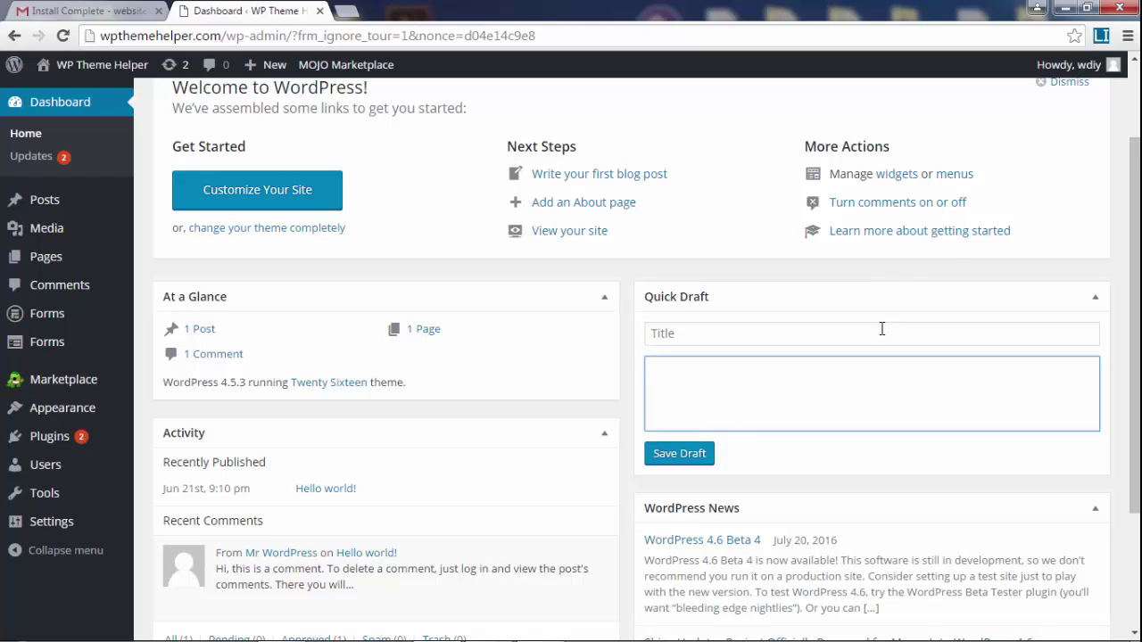
scroll(881, 329, down, 2)
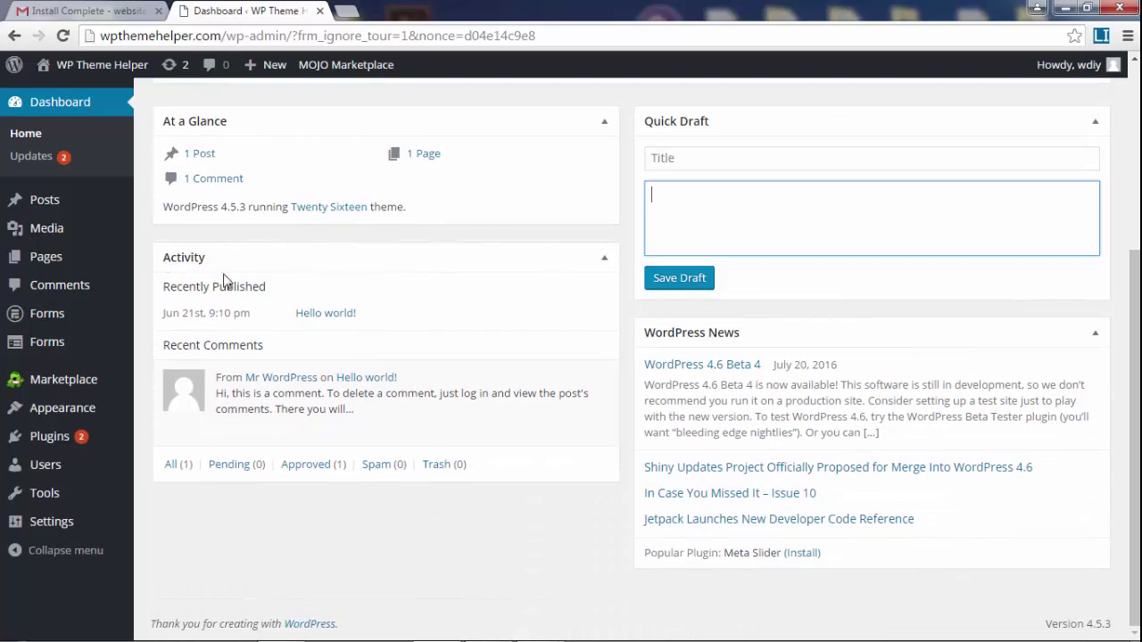
mouse_move(250, 378)
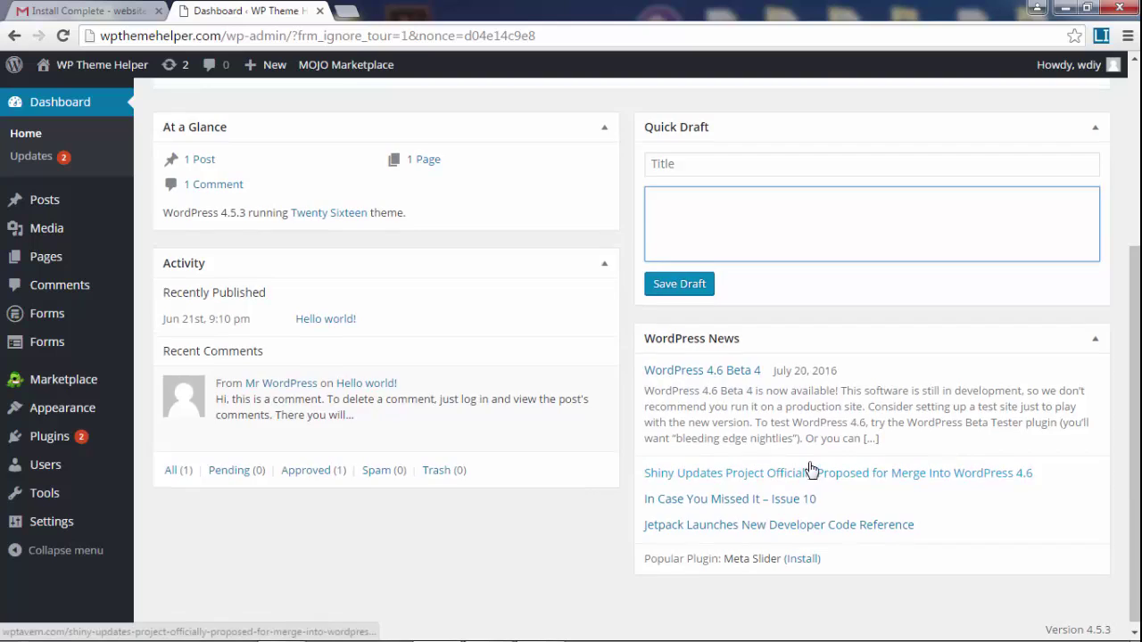
scroll(811, 466, up, 3)
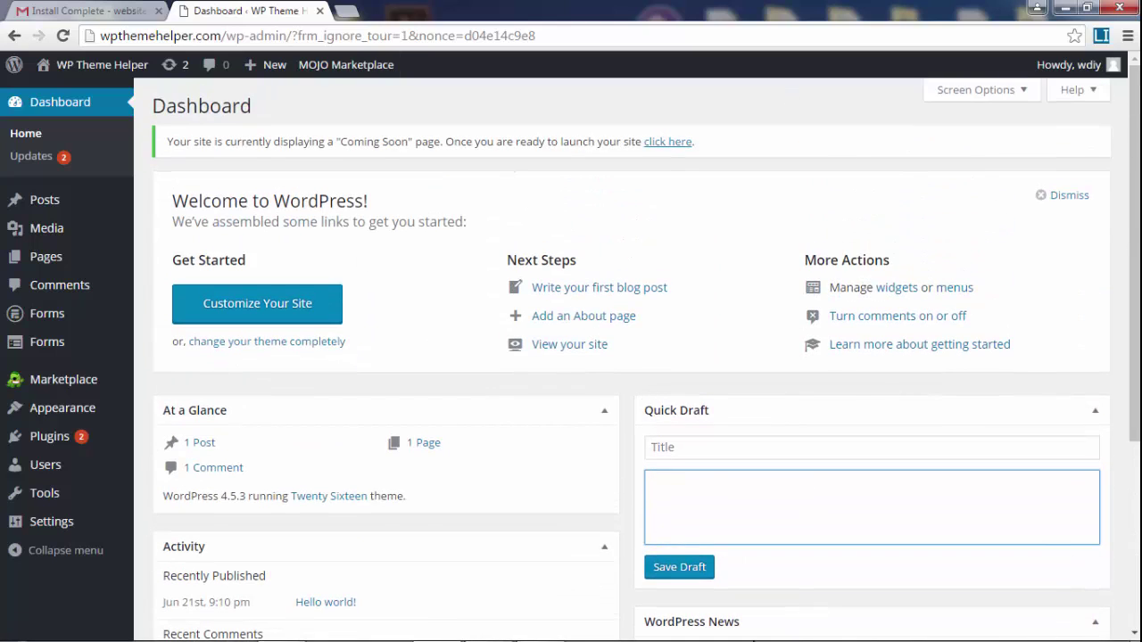
click(733, 358)
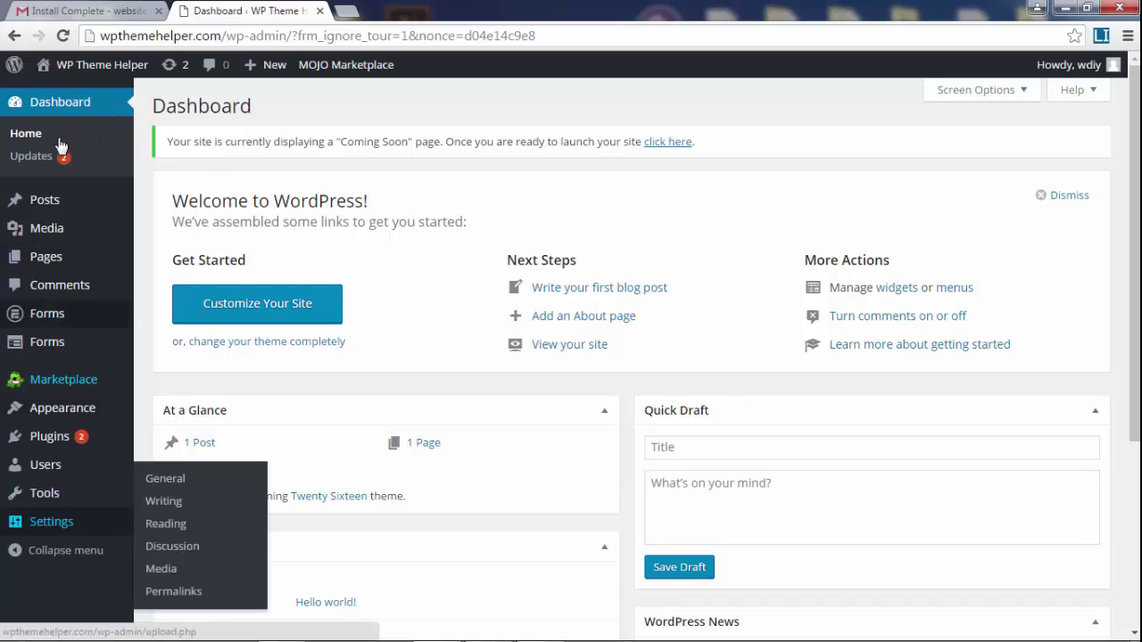
- Open the WordPress Updates page and review the core, plugin and theme update sections
mouse_move(57, 379)
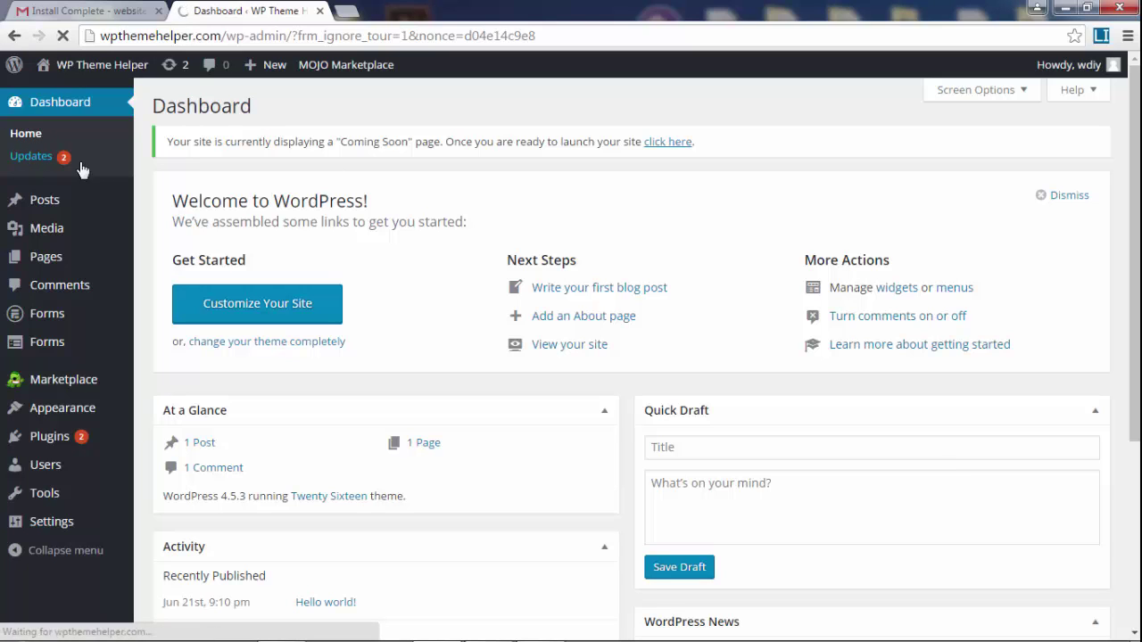
click(29, 158)
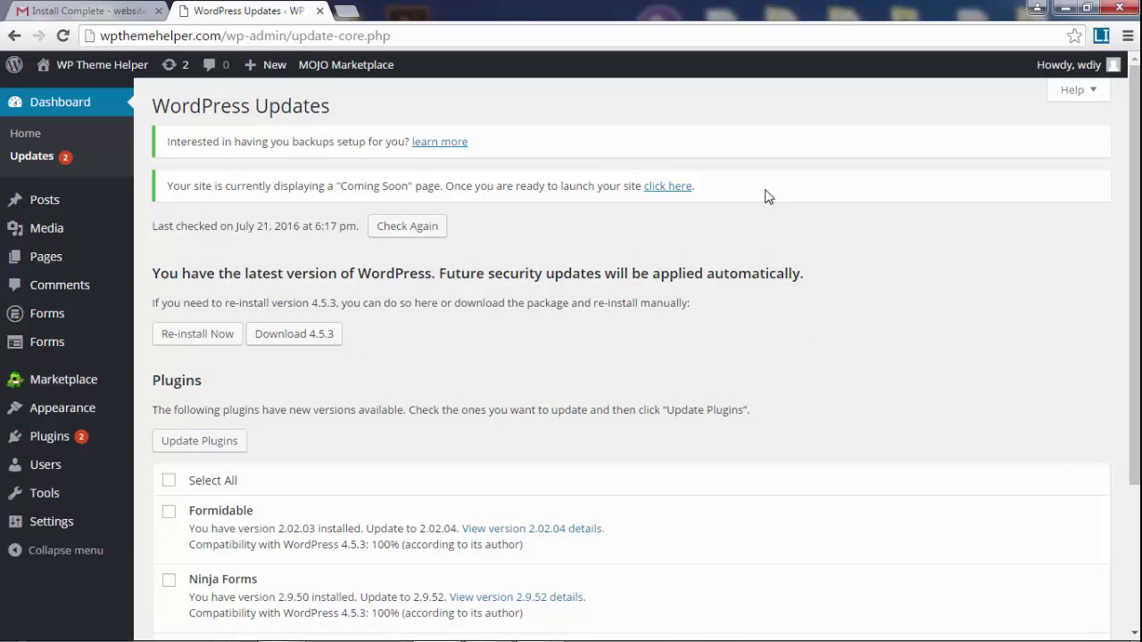
drag(765, 194, 295, 142)
click(626, 132)
scroll(522, 366, down, 2)
scroll(521, 360, up, 2)
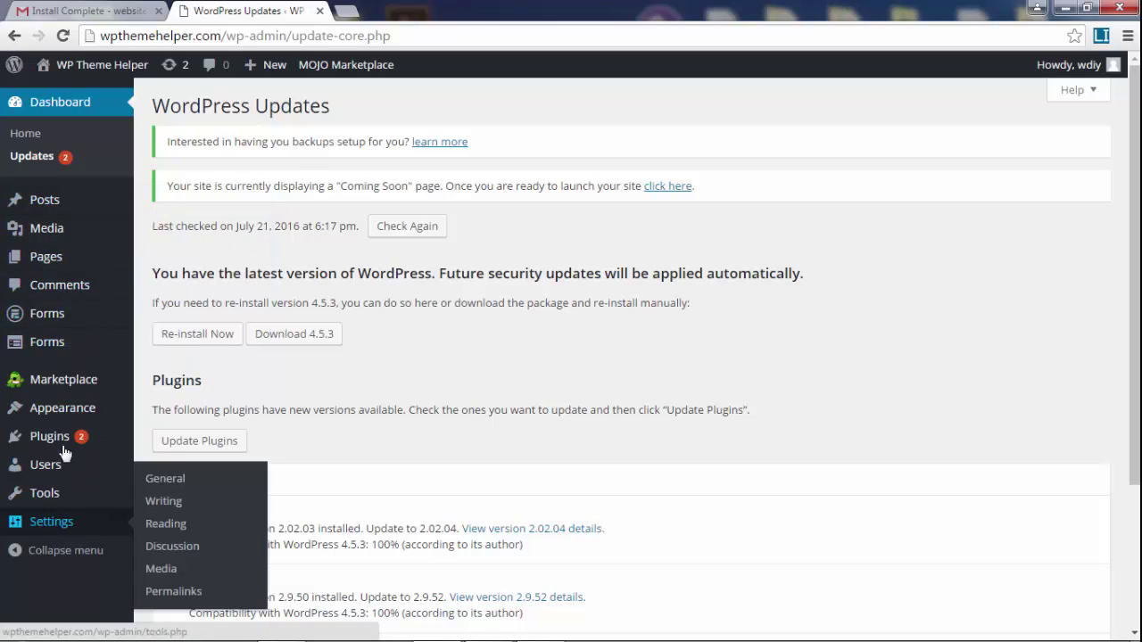
- Open the "Hello world!" post from the list of all posts and look over its edit page
mouse_move(22, 202)
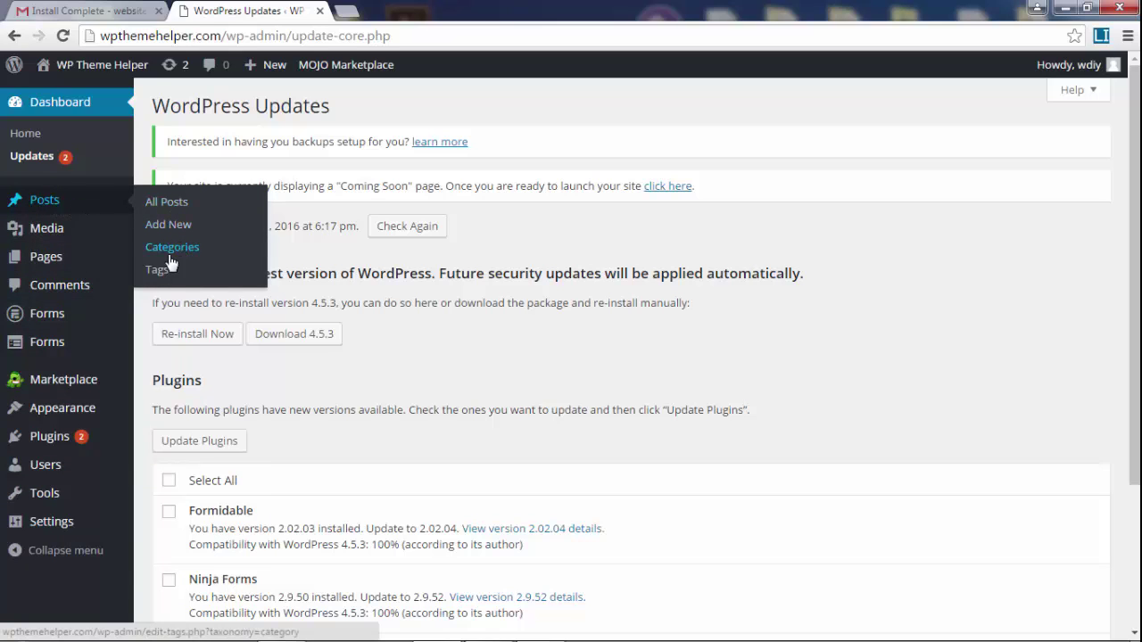
click(177, 214)
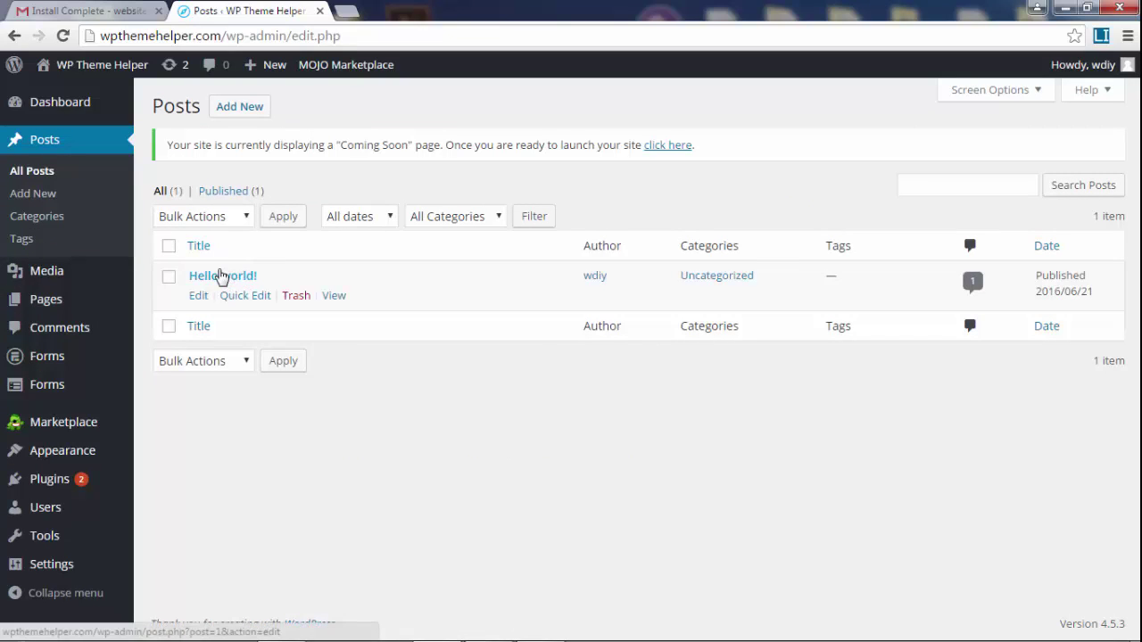
click(222, 277)
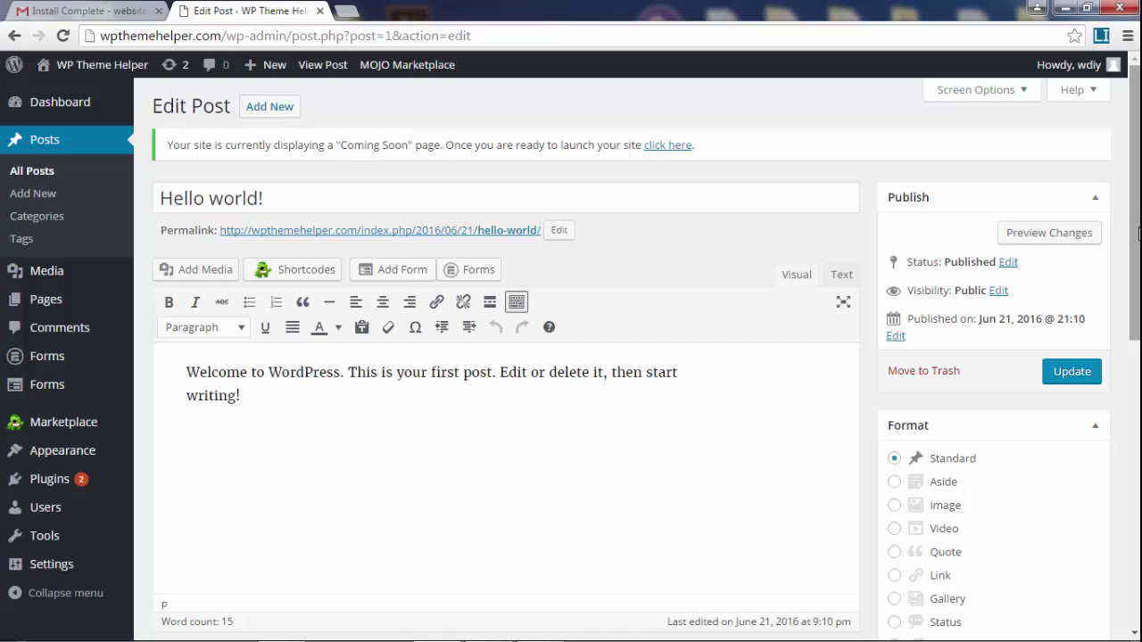
scroll(698, 361, down, 2)
scroll(976, 113, up, 2)
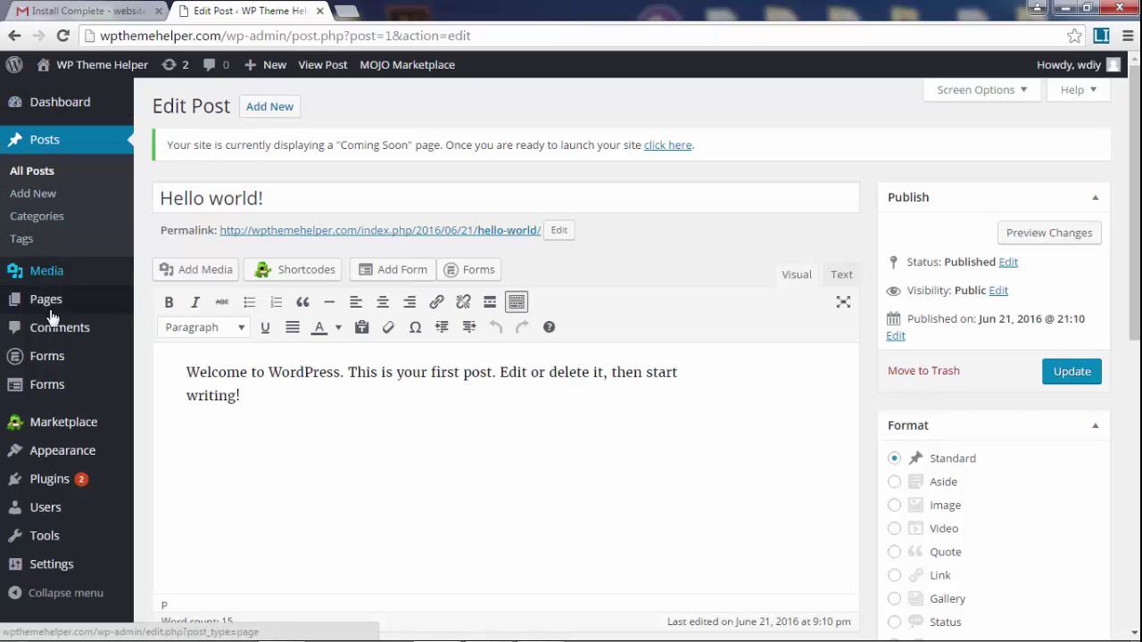
- View the media library and its search field, and open the list of all pages
click(46, 277)
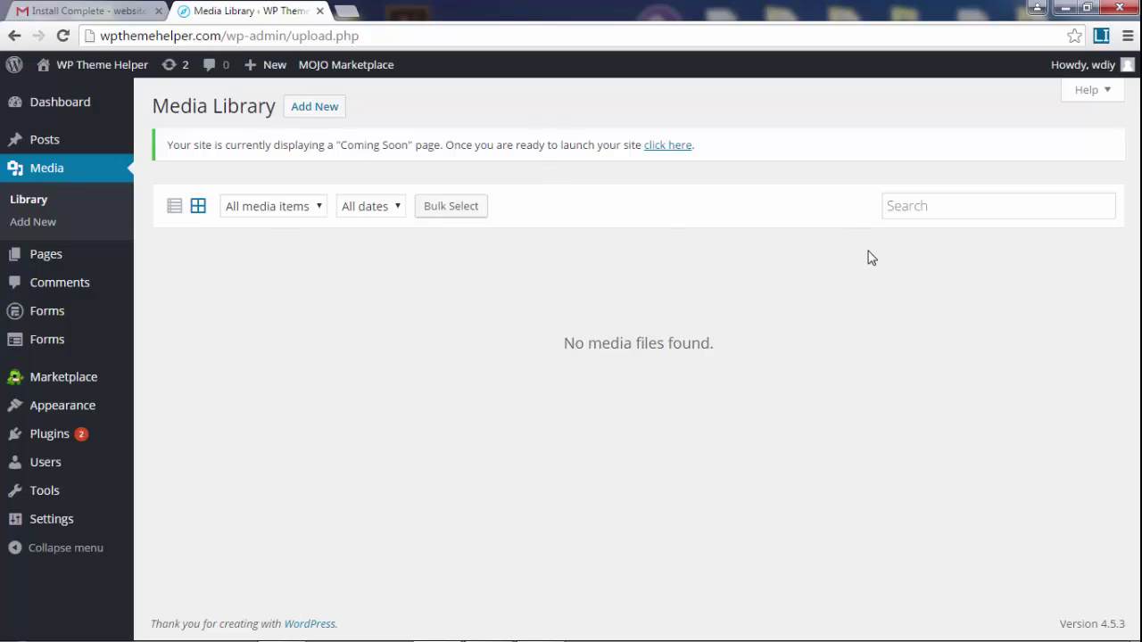
click(966, 206)
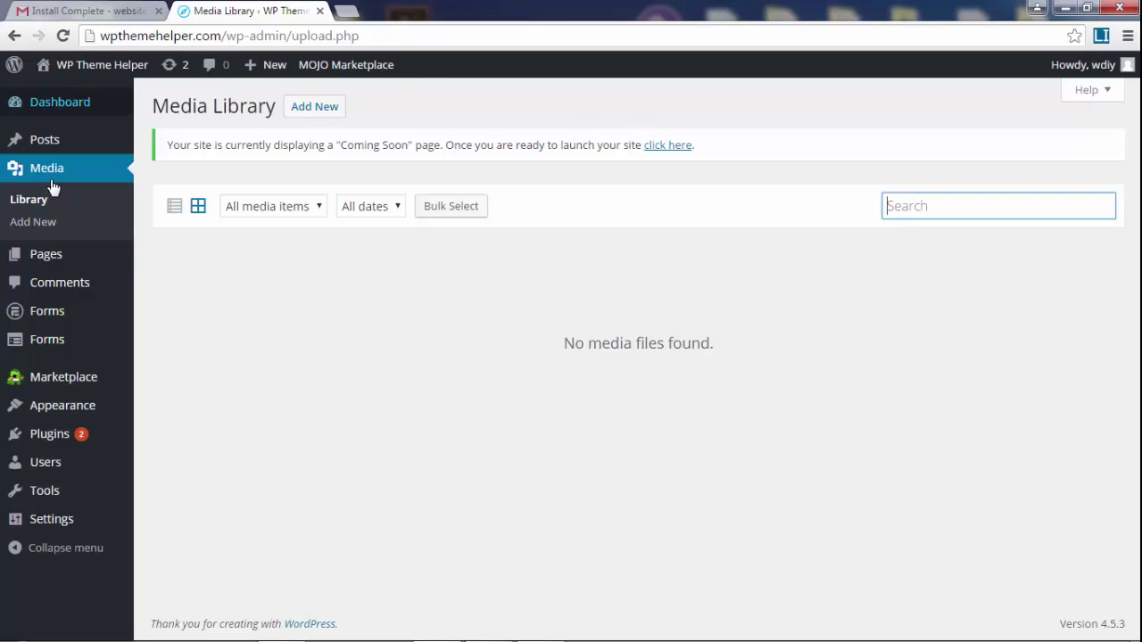
mouse_move(51, 262)
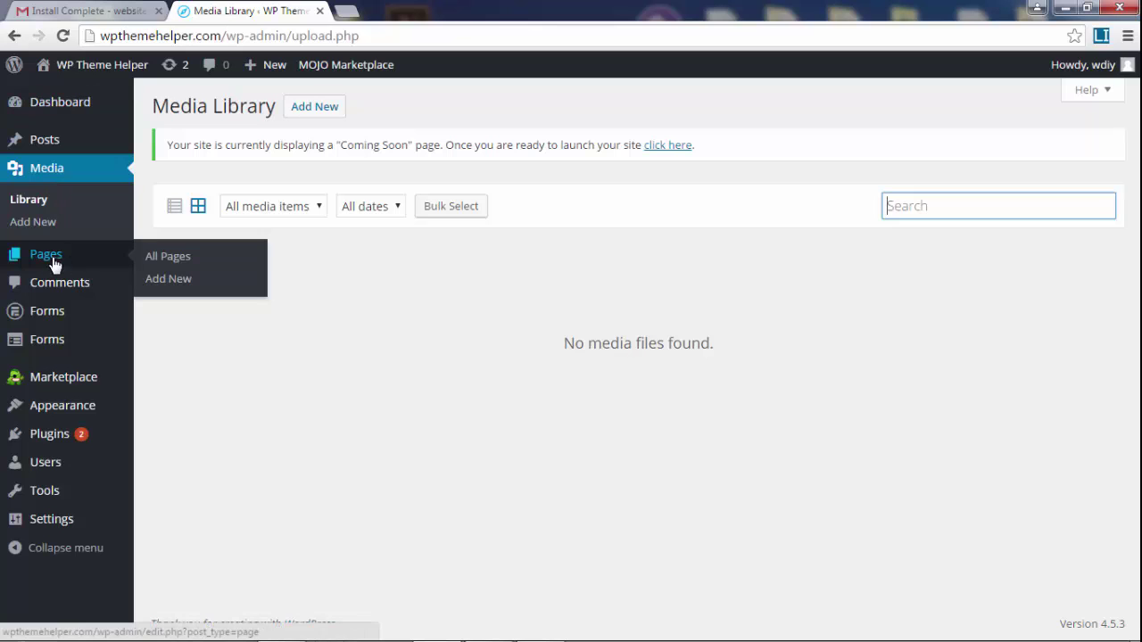
click(51, 260)
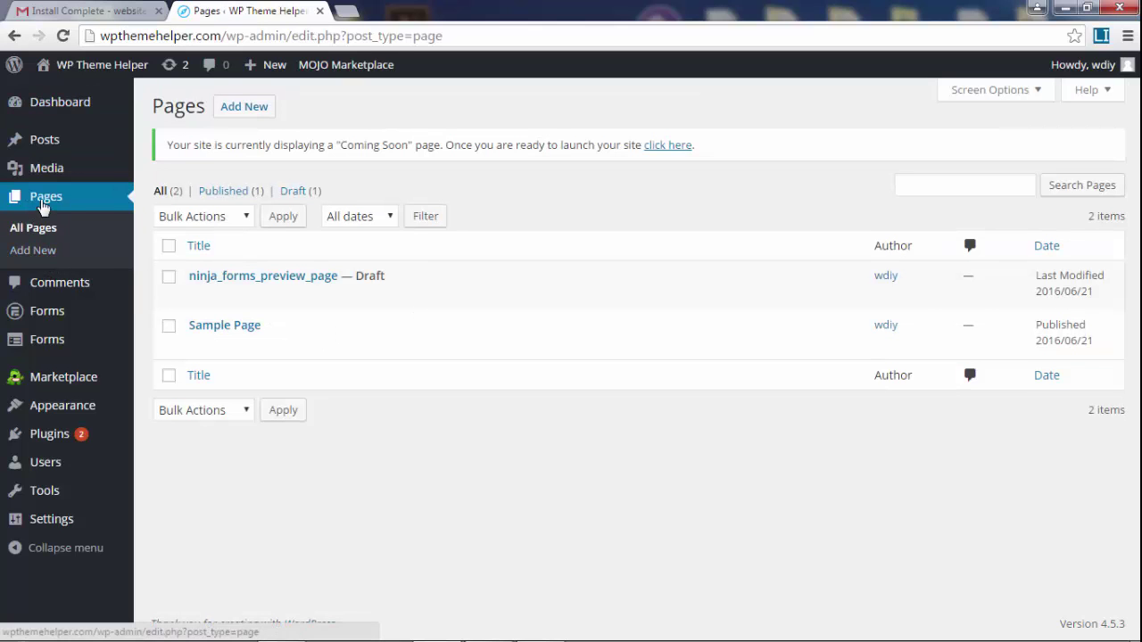
- Open the list of comments and look over the available Marketplace and Appearance options
mouse_move(64, 146)
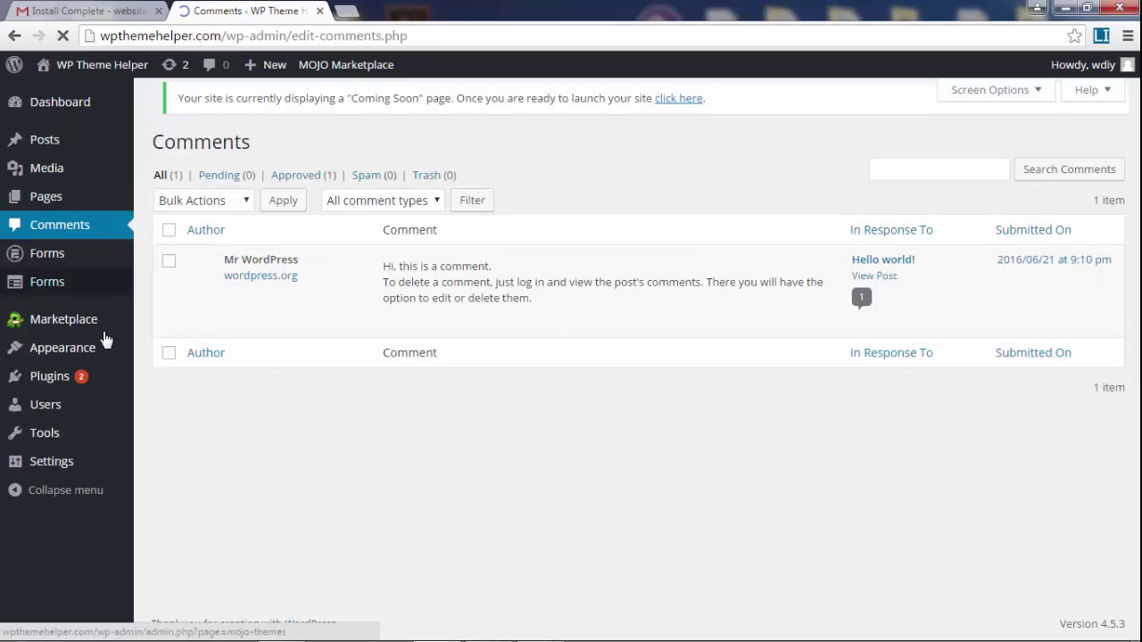
mouse_move(67, 271)
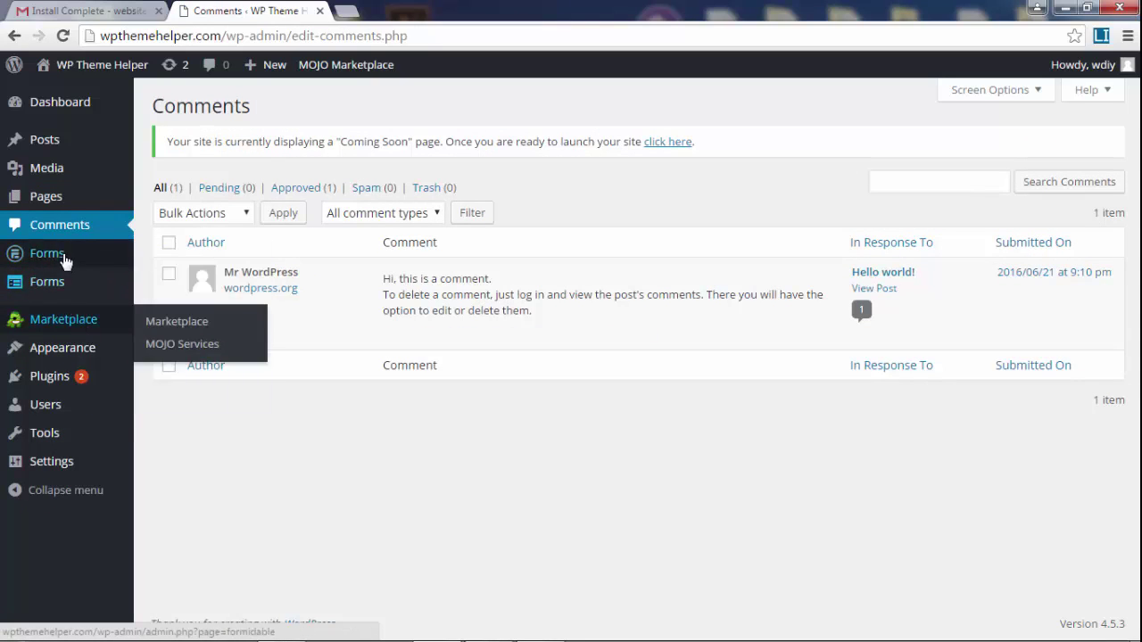
mouse_move(80, 353)
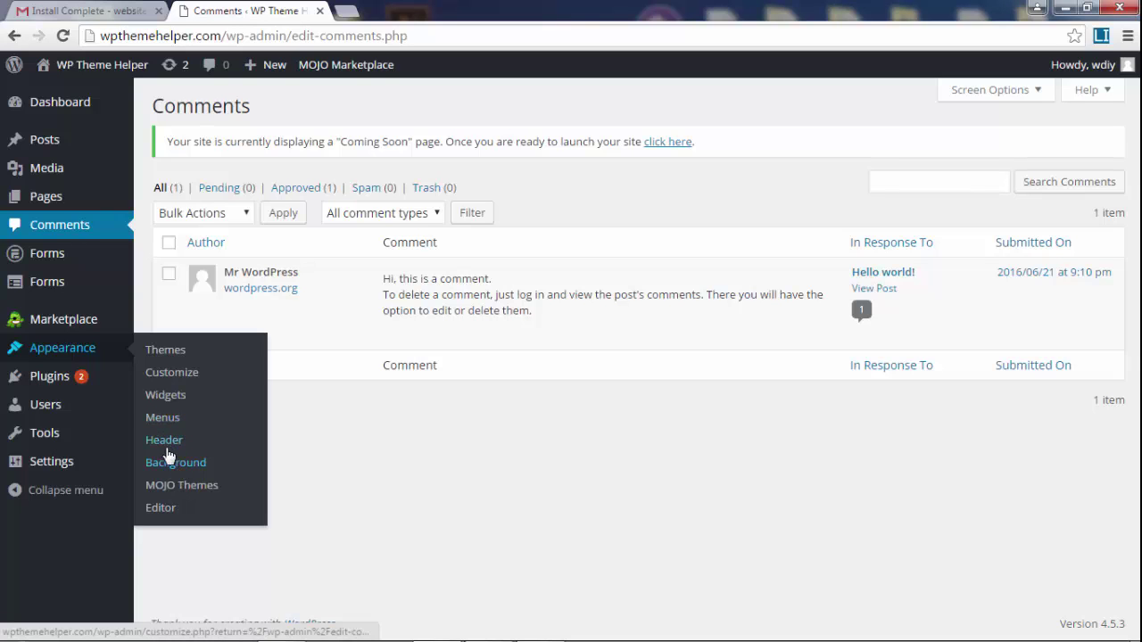
- Review the list of installed plugins, and open the Add Plugins page with its plugin search field
mouse_move(45, 382)
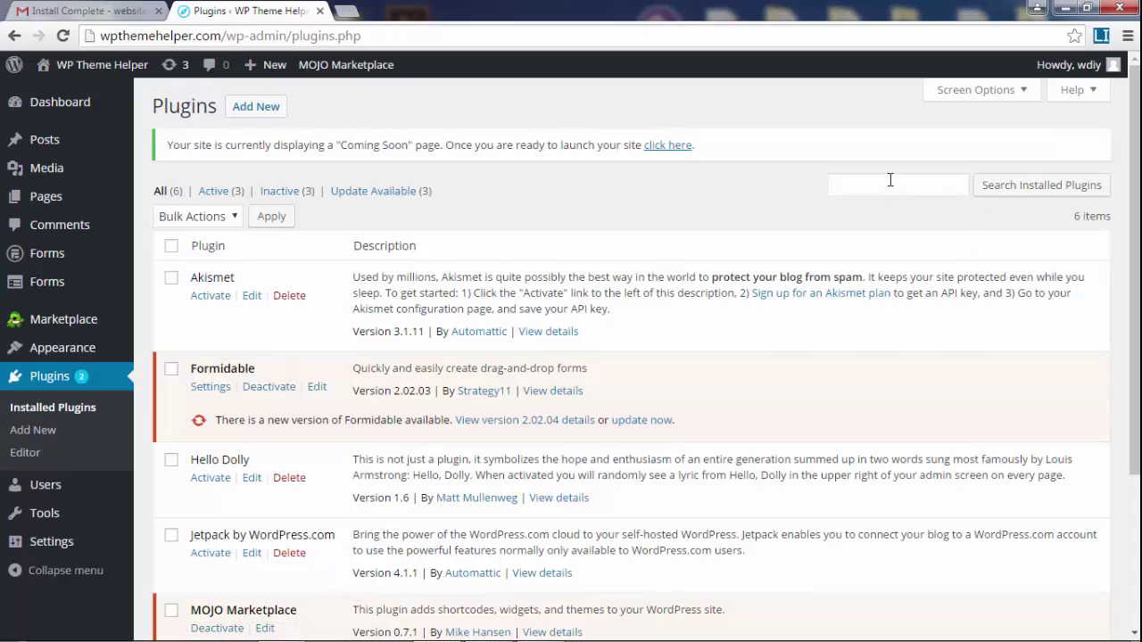
click(890, 180)
scroll(1134, 268, down, 2)
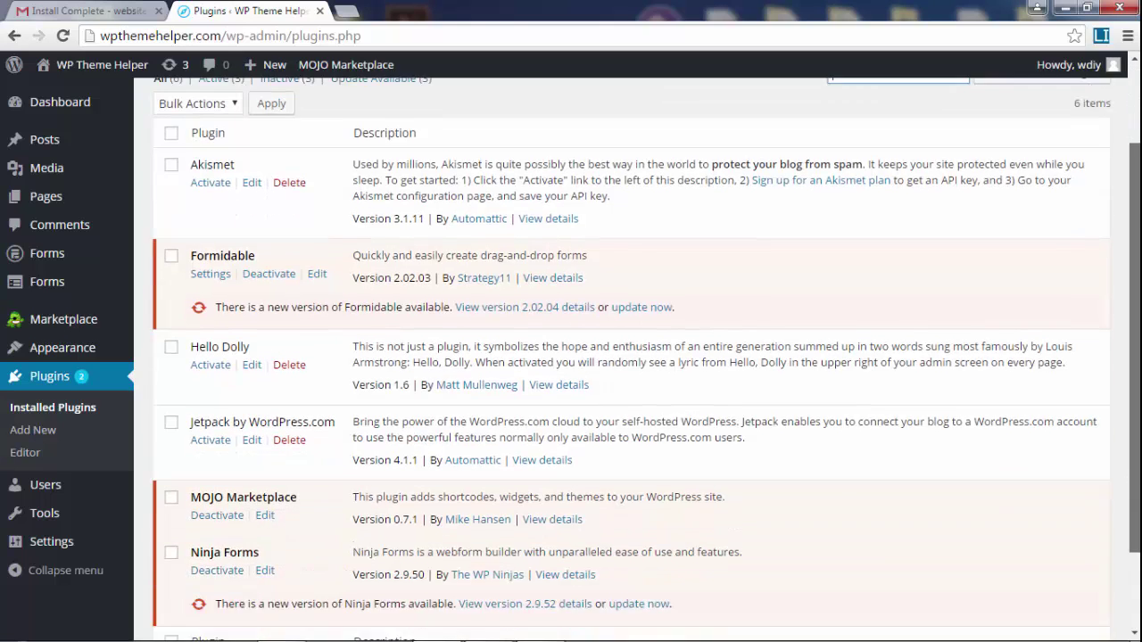
scroll(624, 357, down, 2)
scroll(625, 357, up, 4)
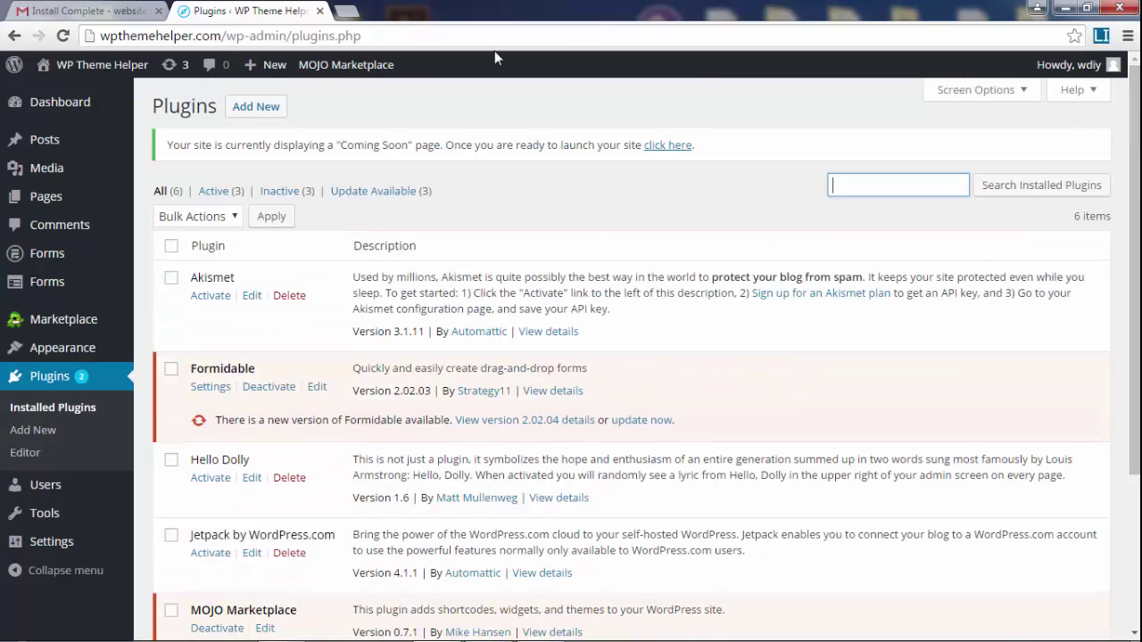
click(259, 106)
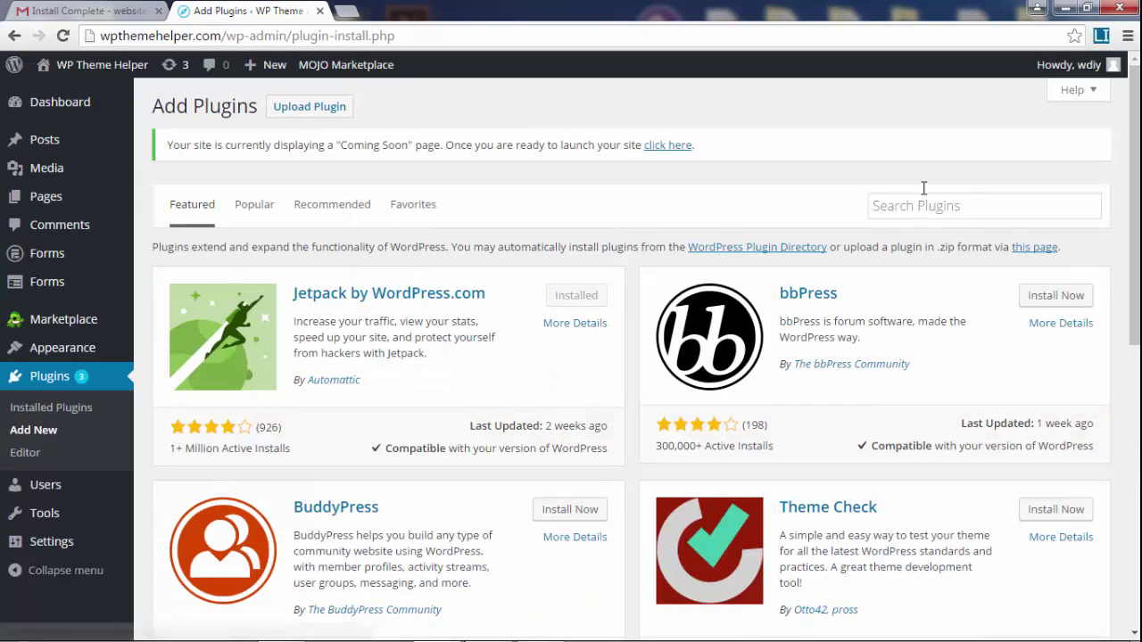
click(924, 205)
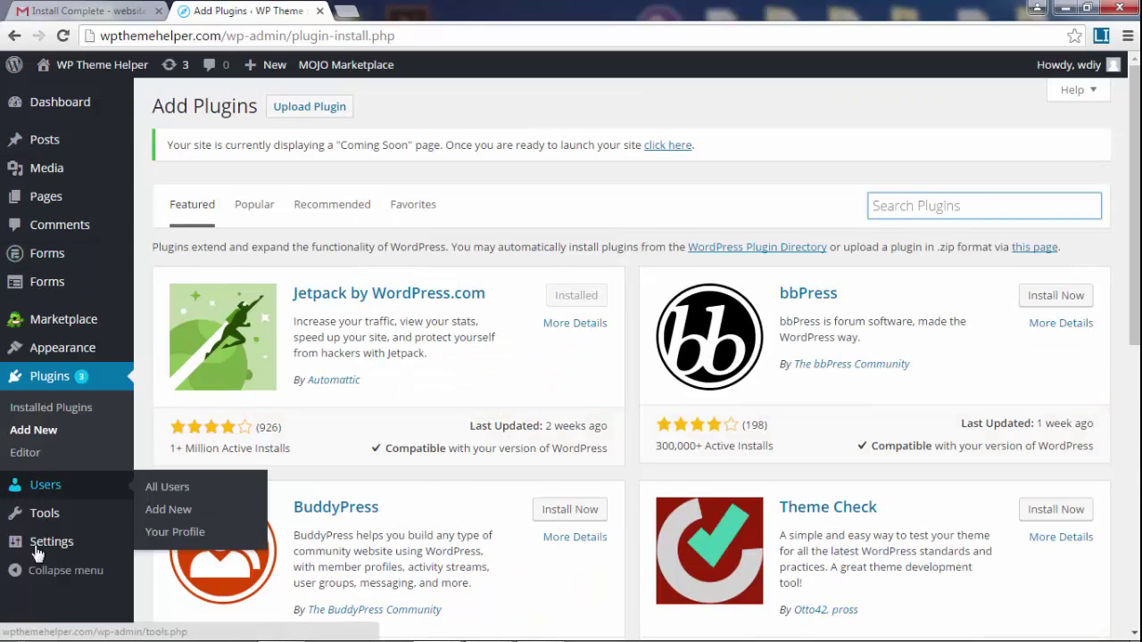
- View the list of all users and look over the Available Tools page
click(58, 485)
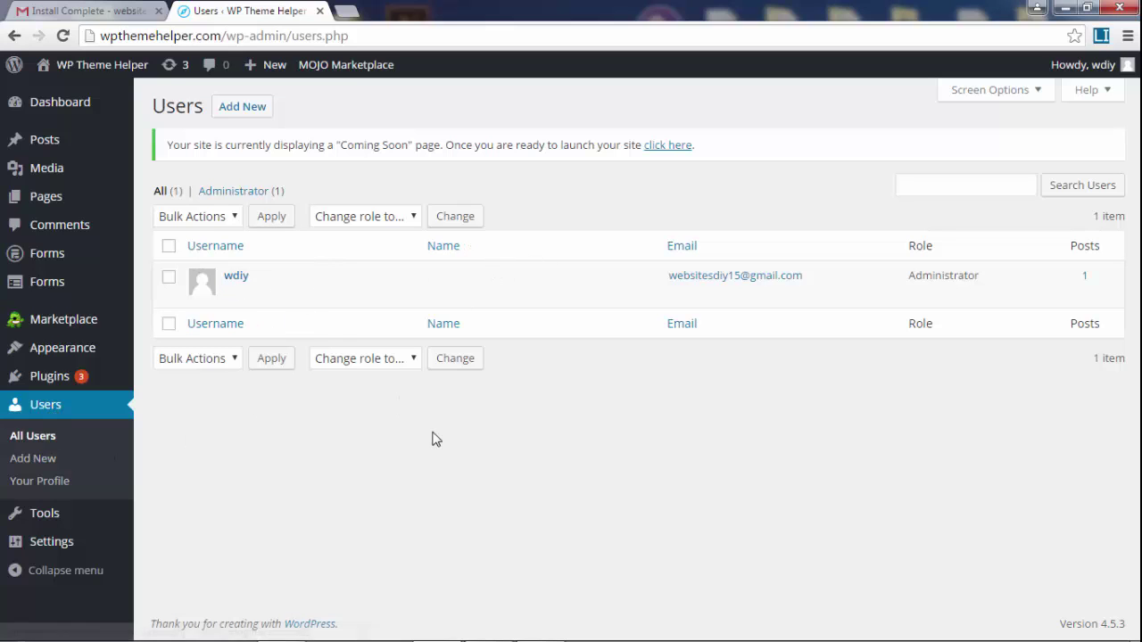
click(56, 513)
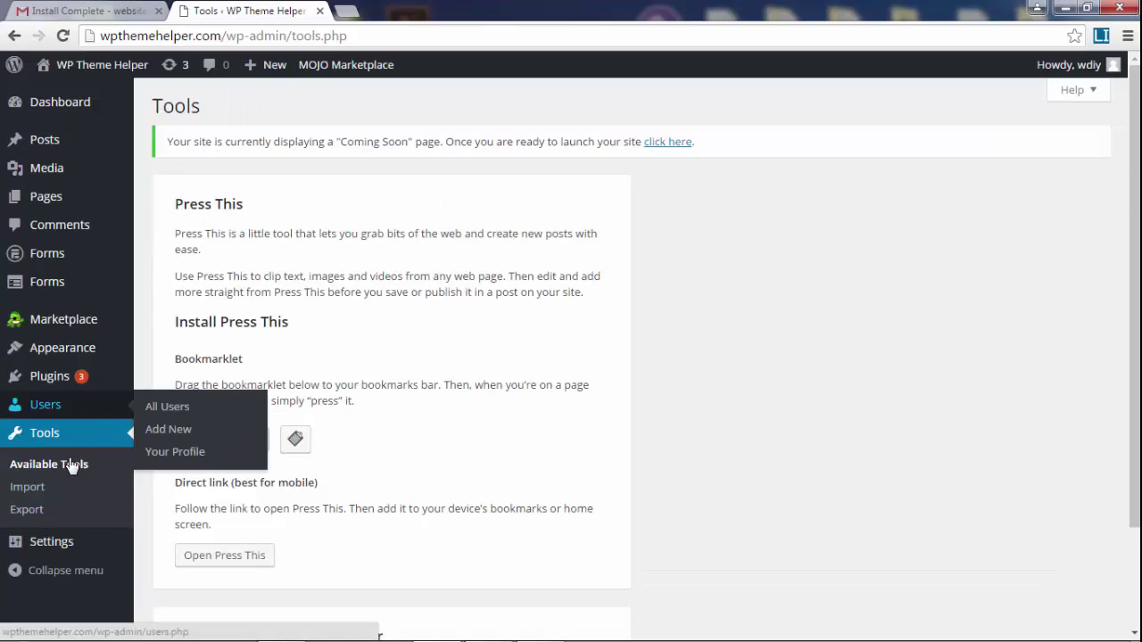
scroll(54, 486, down, 1)
- Open the General Settings page and look through its site title, address, membership, timezone and date format options
mouse_move(41, 551)
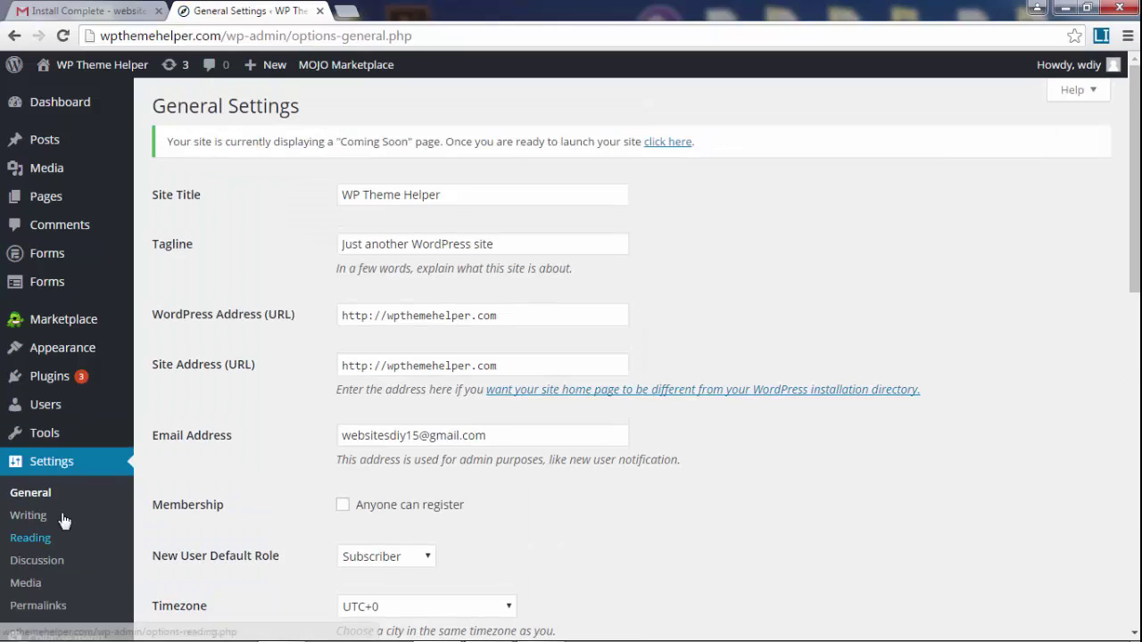
scroll(89, 526, down, 3)
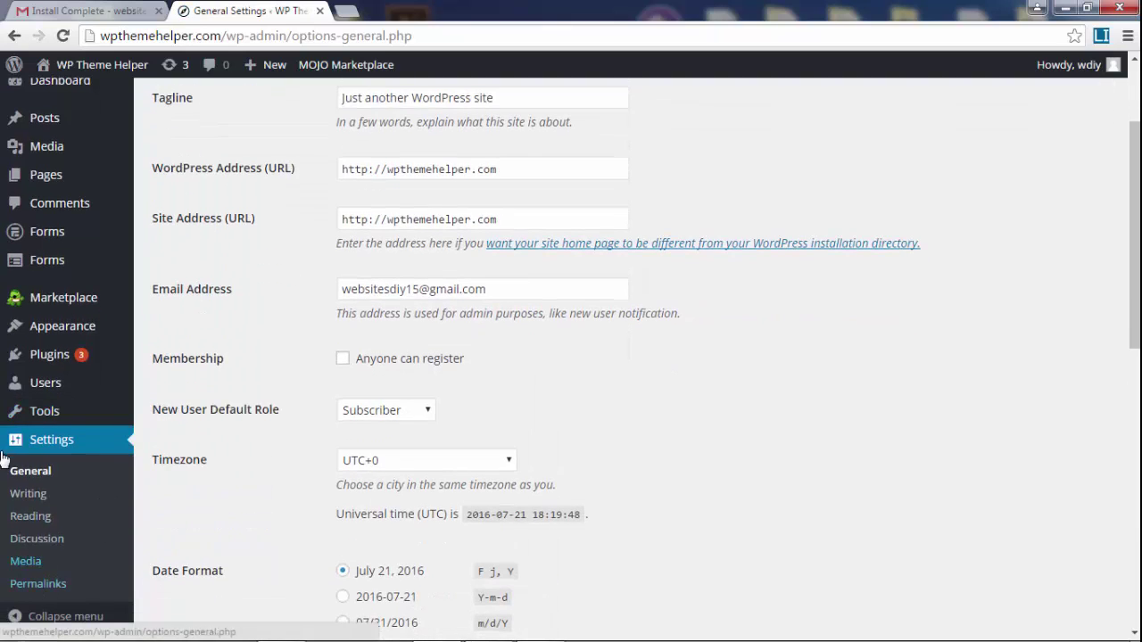